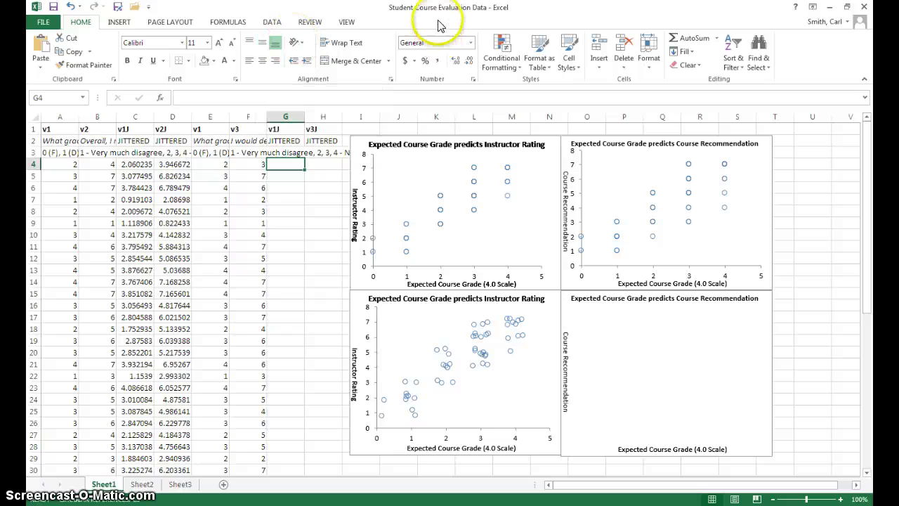
Review the v1 and v2 survey questions, their response scales and the recorded answers in columns A and B.
click(61, 142)
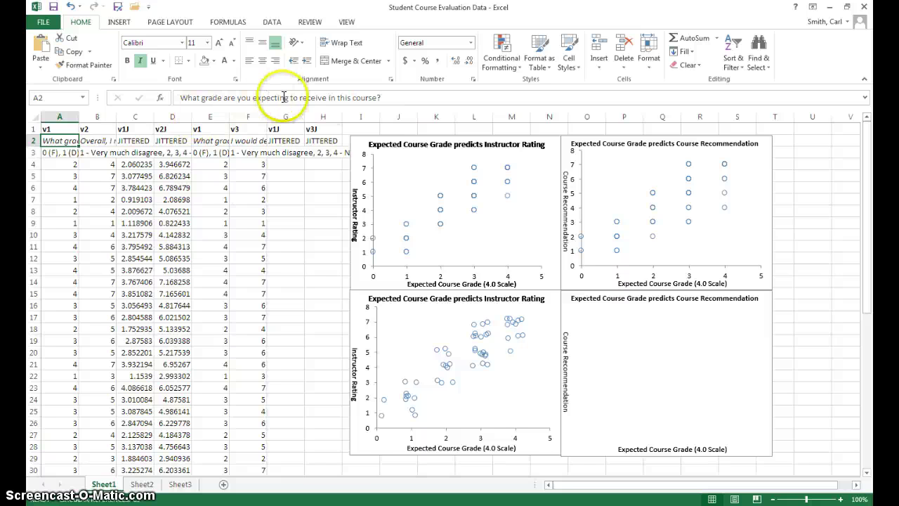
click(58, 153)
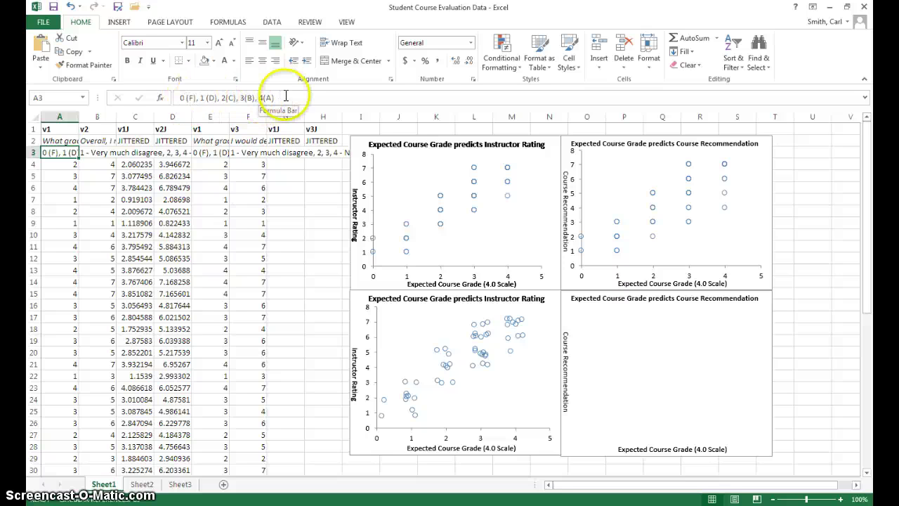
click(103, 143)
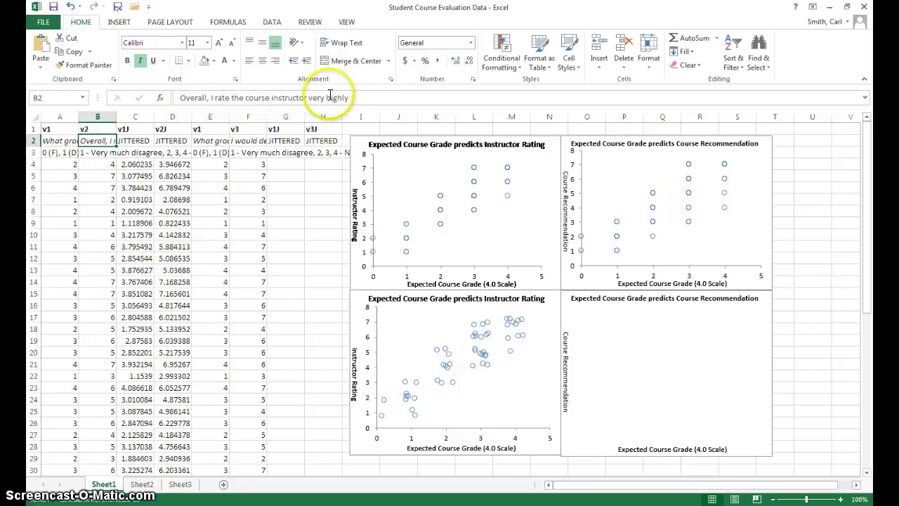
click(97, 153)
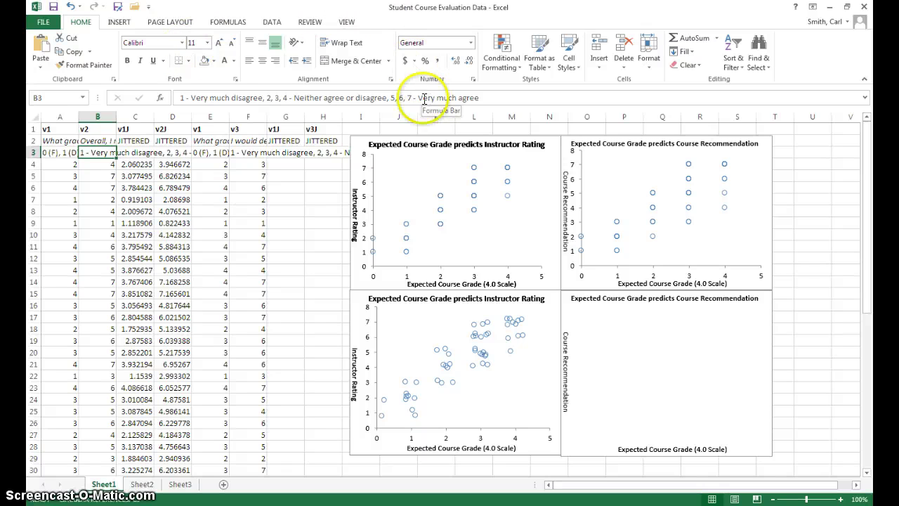
click(70, 166)
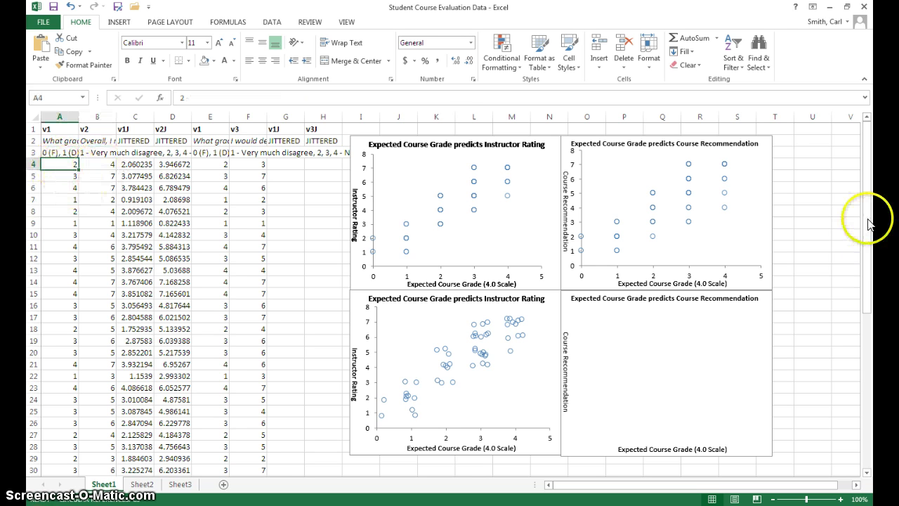
drag(867, 211, 873, 434)
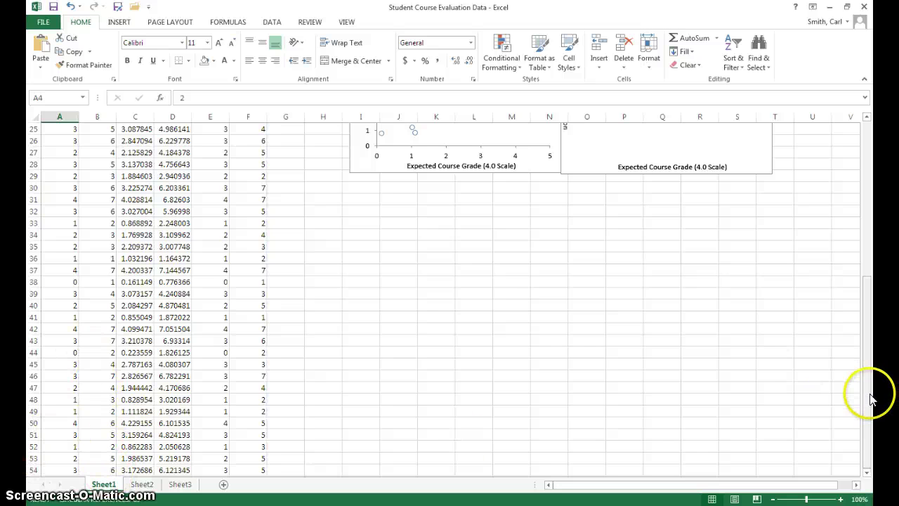
drag(864, 388, 871, 205)
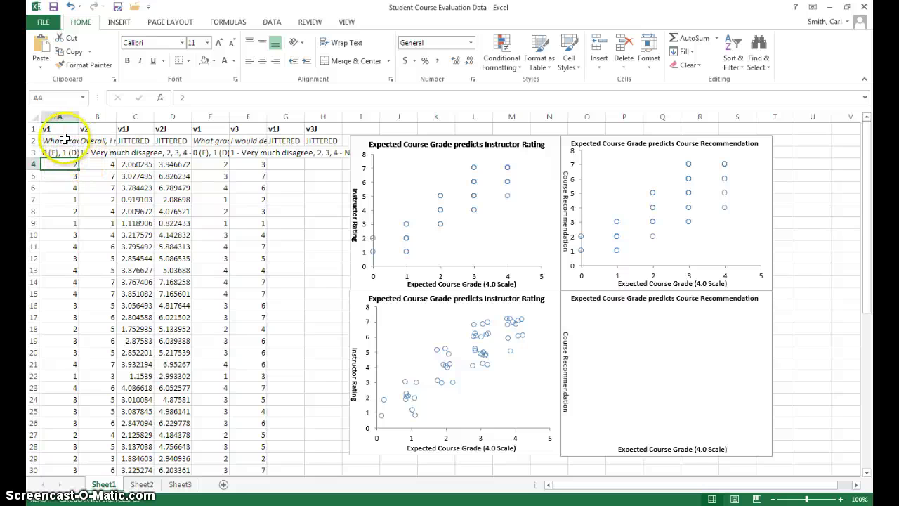
click(59, 141)
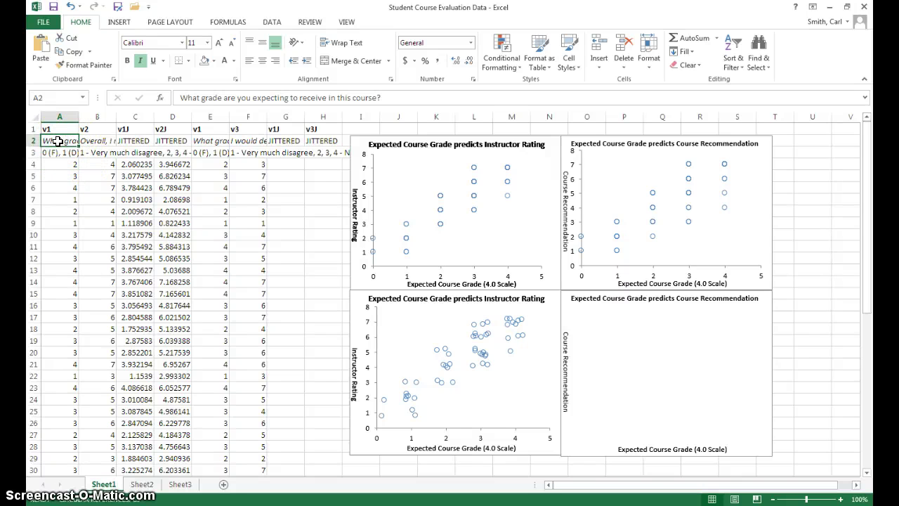
click(107, 141)
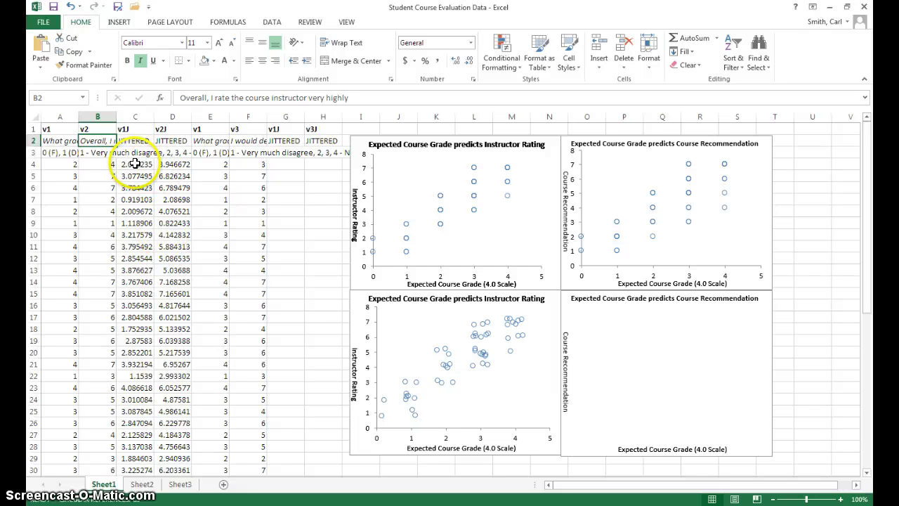
Examine the jittered v1J and v2J headings and the second variable pair's v1 and v3 questions, v3 scale and first v1 value.
click(132, 129)
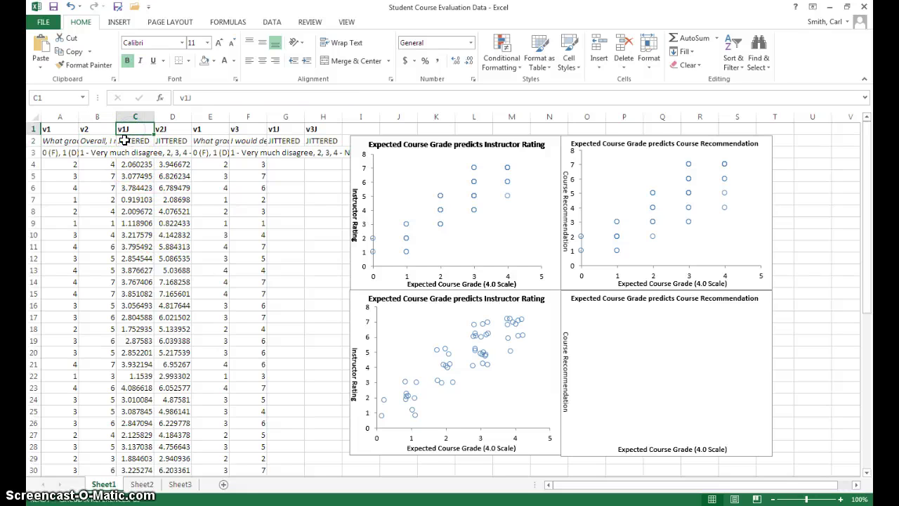
click(137, 141)
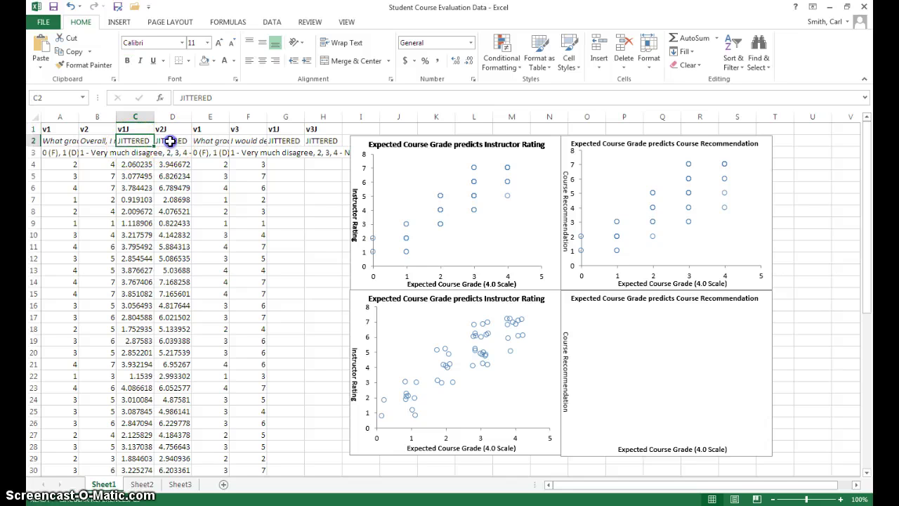
click(170, 141)
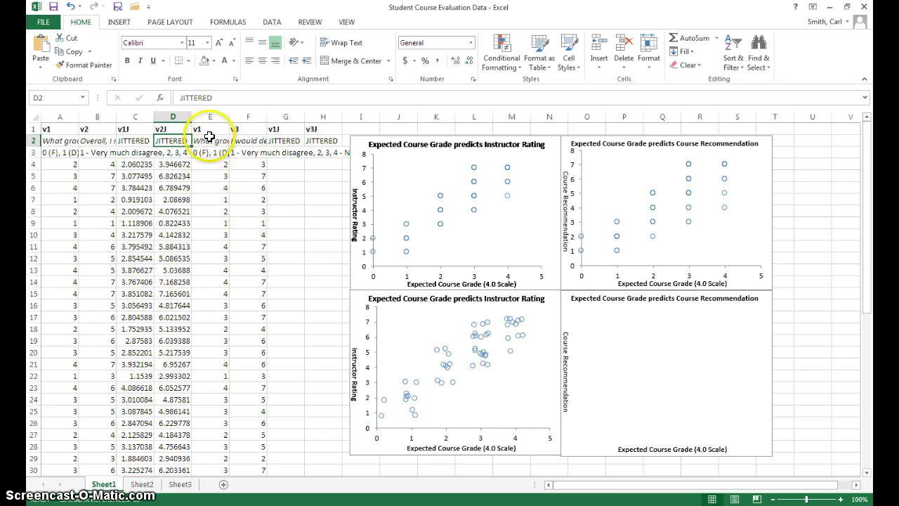
click(208, 141)
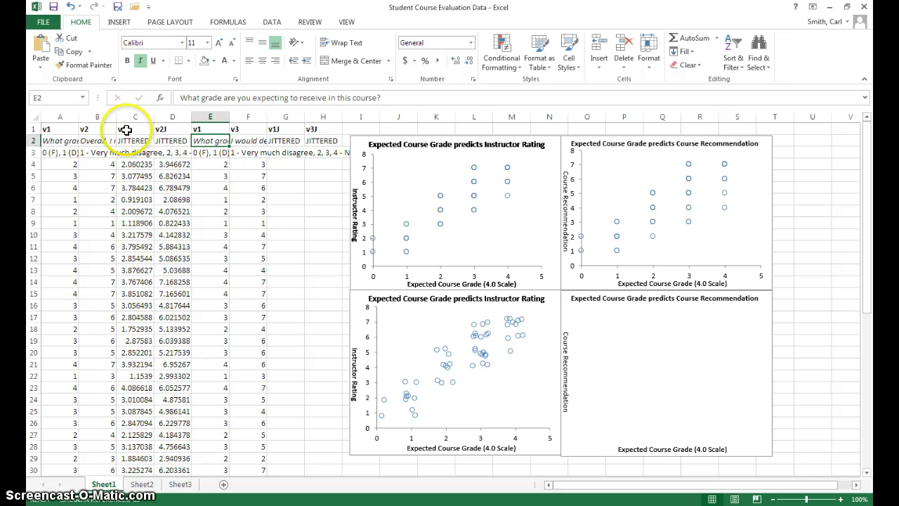
click(243, 144)
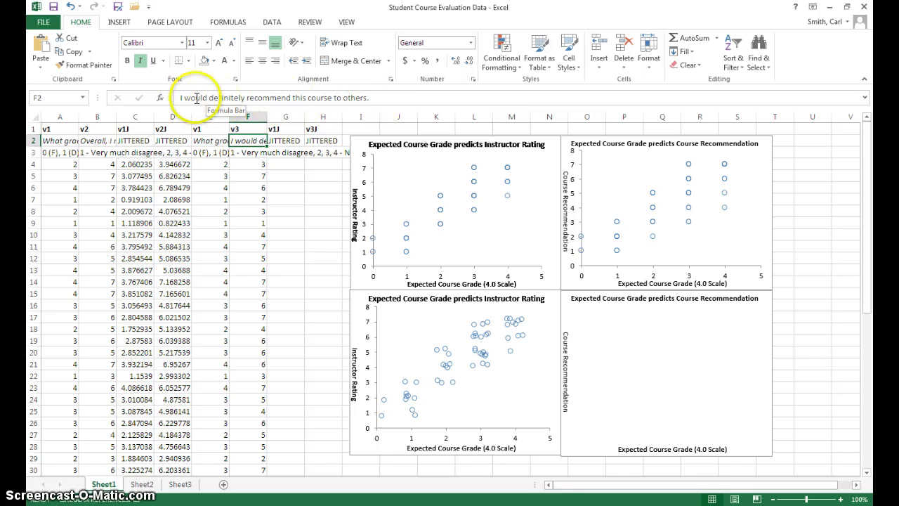
click(246, 152)
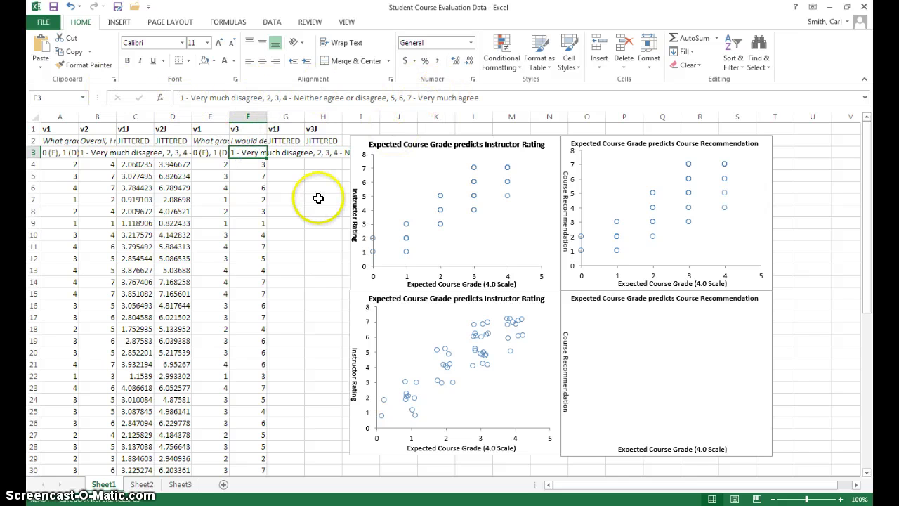
click(214, 164)
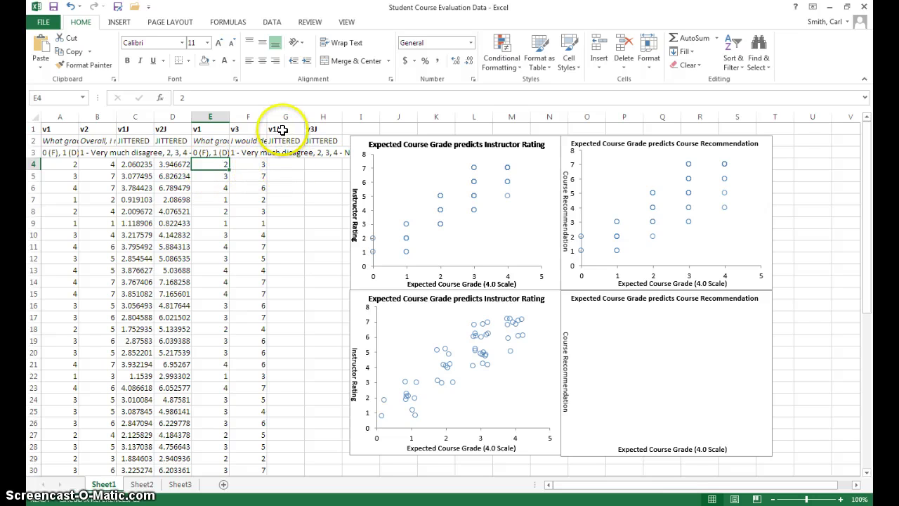
Enter the jitter formula =E4+((RAND()-0.5)*0.5) in cell G4, the first data row of v1J.
click(287, 165)
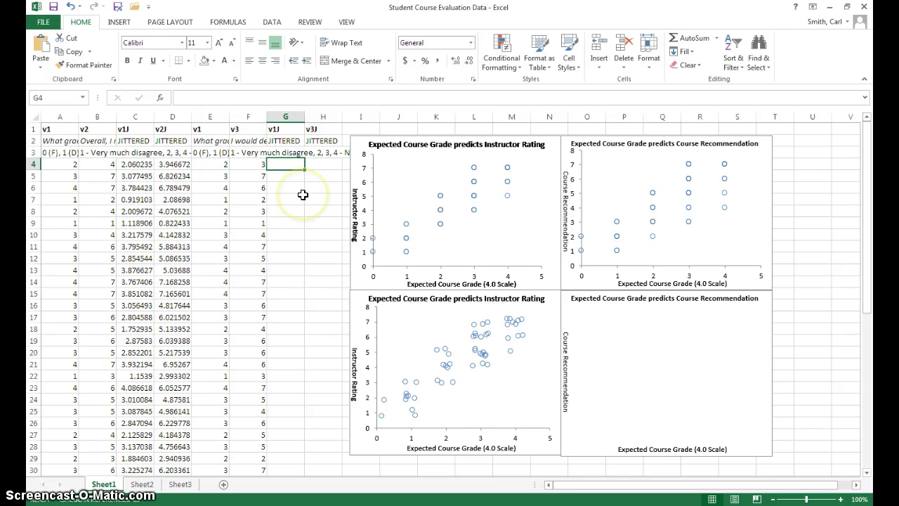
text(=)
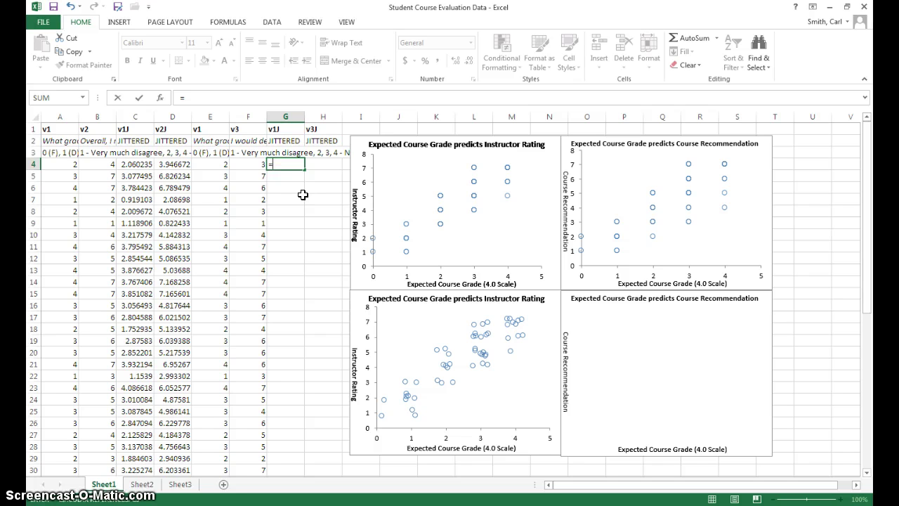
click(295, 168)
text(E4)
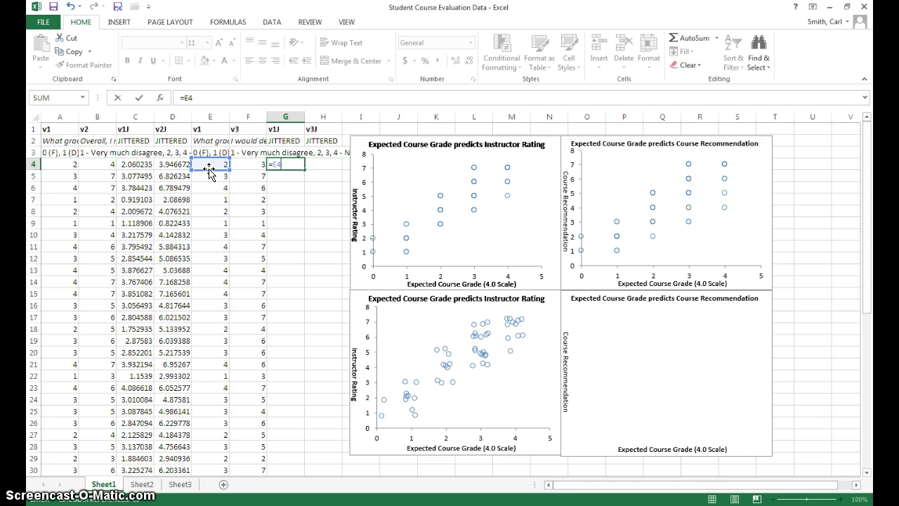
text(+((RAND)
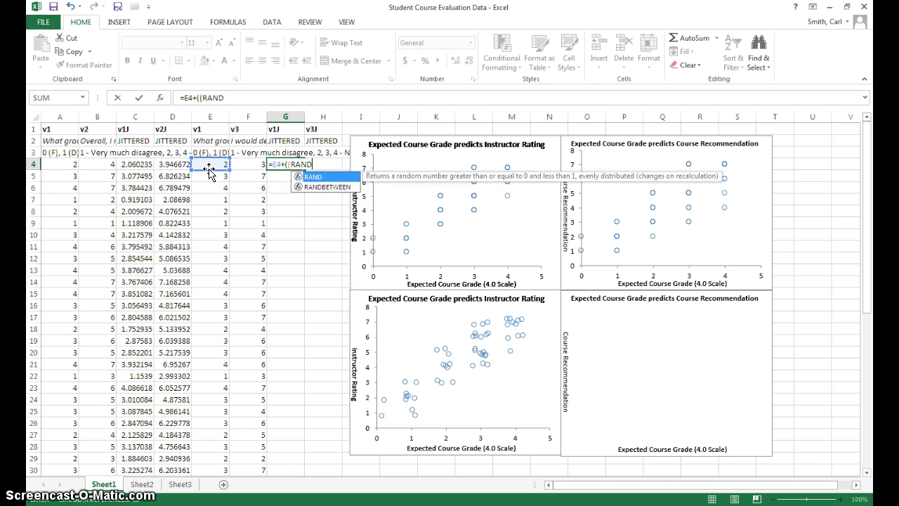
text(()
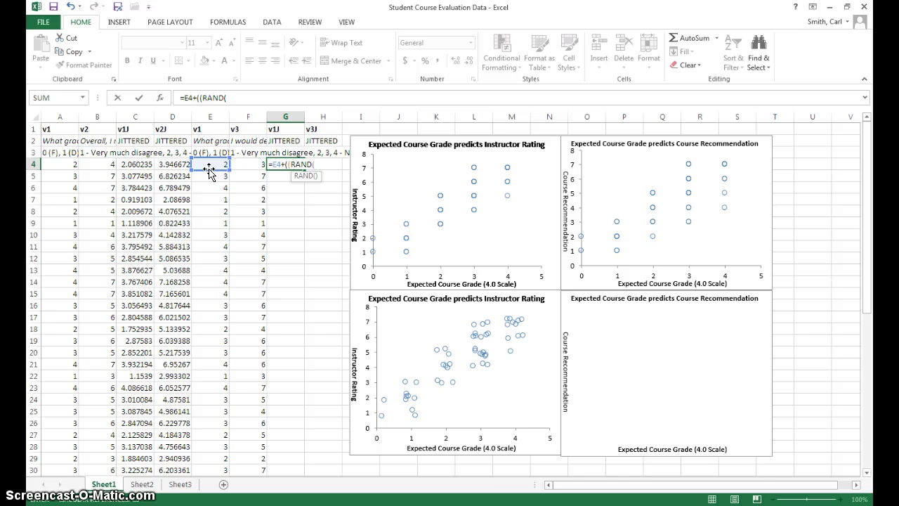
text())
text(-0.5)
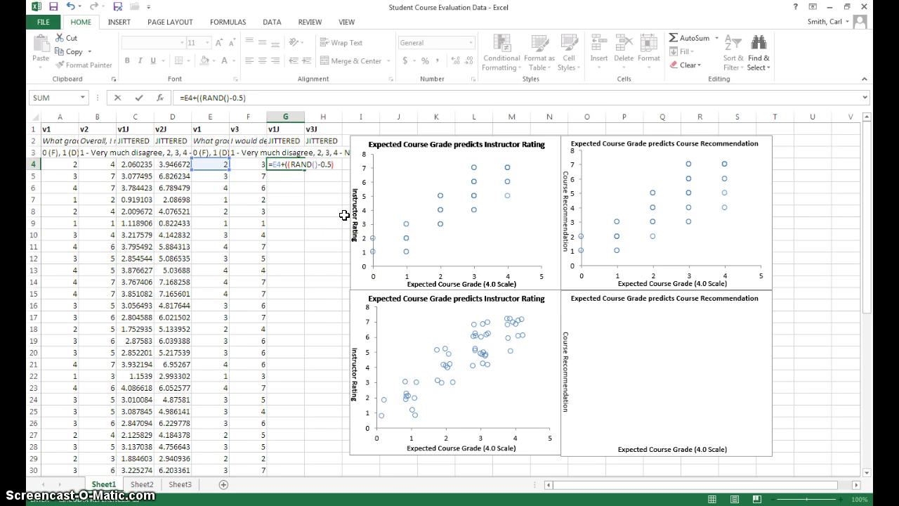
text(*0.5)
text())
key(Return)
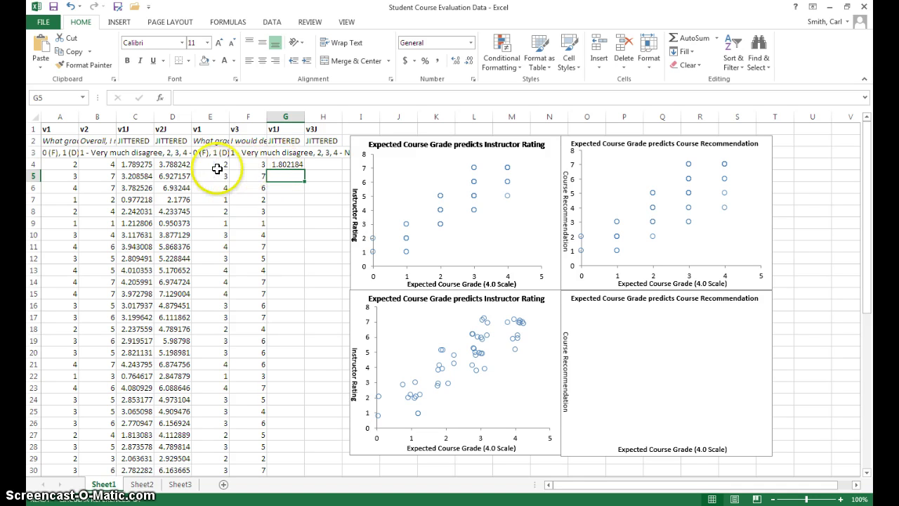
Copy the G4 jitter formula across to H4 and fill both columns down through all the data rows.
click(283, 165)
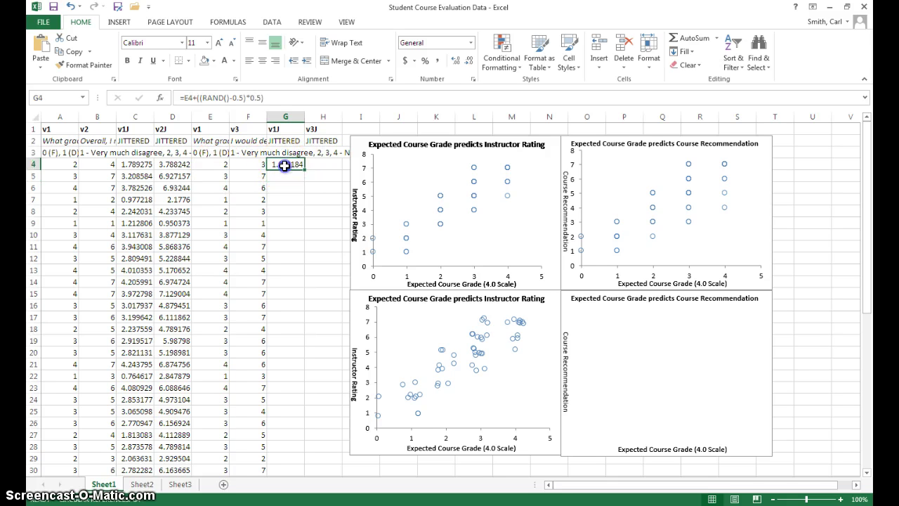
drag(349, 170, 346, 179)
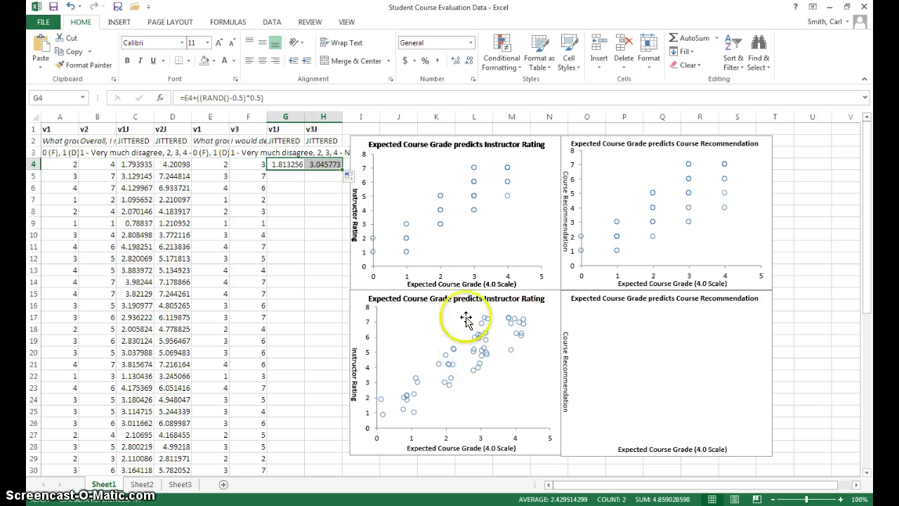
double_click(342, 169)
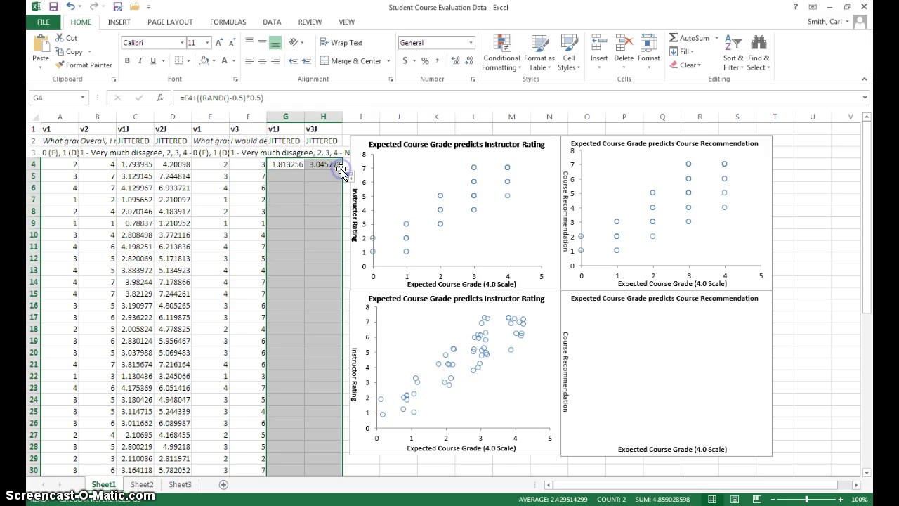
click(284, 164)
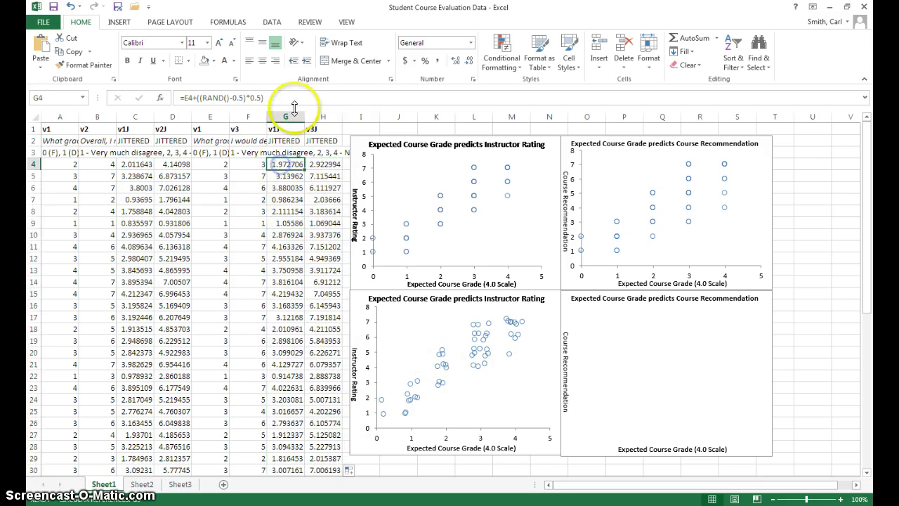
Insert a markers-only scatter chart from the jittered v1J and v3J values in columns G and H.
click(119, 22)
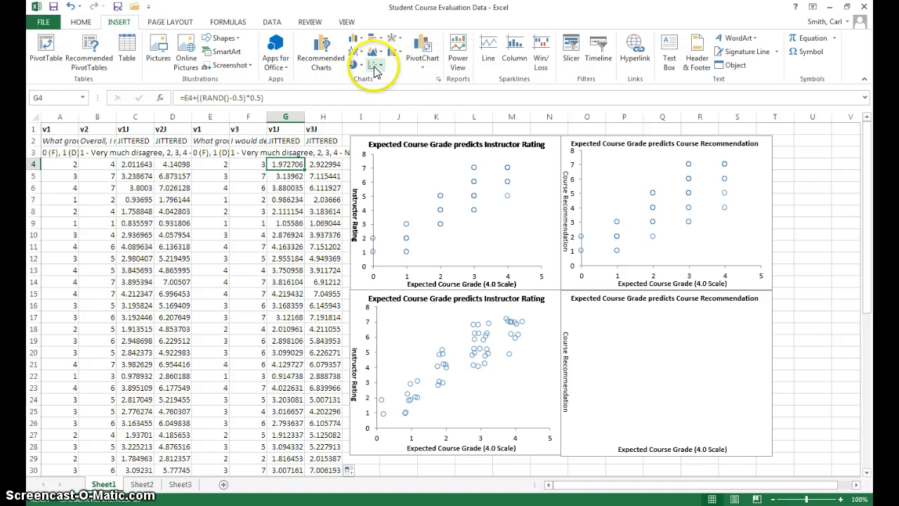
click(375, 65)
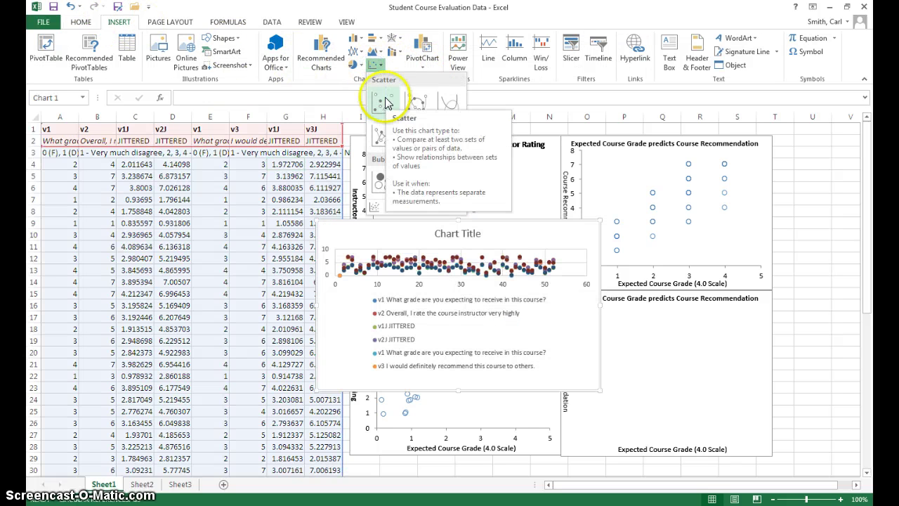
click(545, 88)
drag(291, 164, 321, 485)
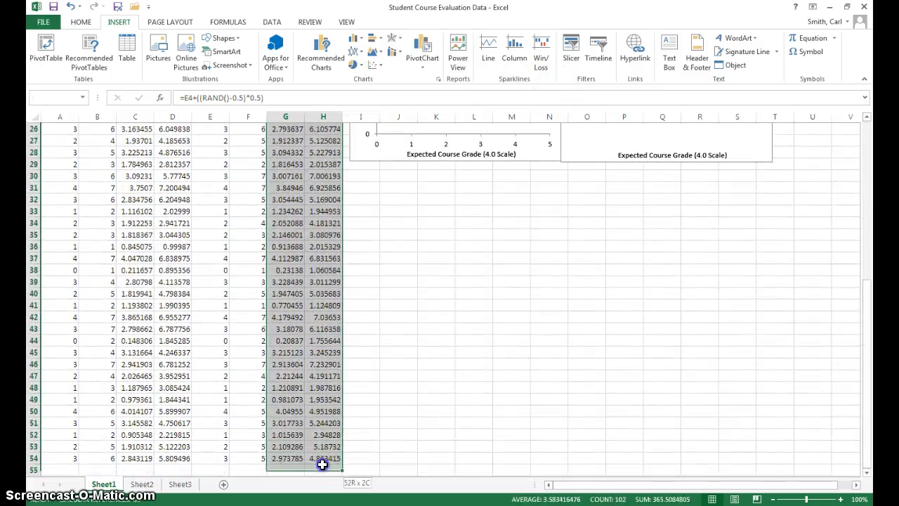
scroll(317, 454, up, 8)
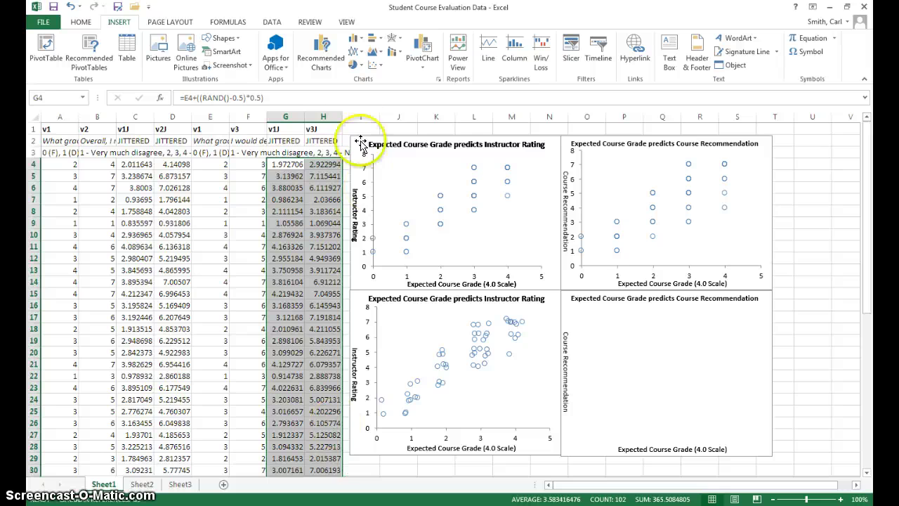
click(373, 65)
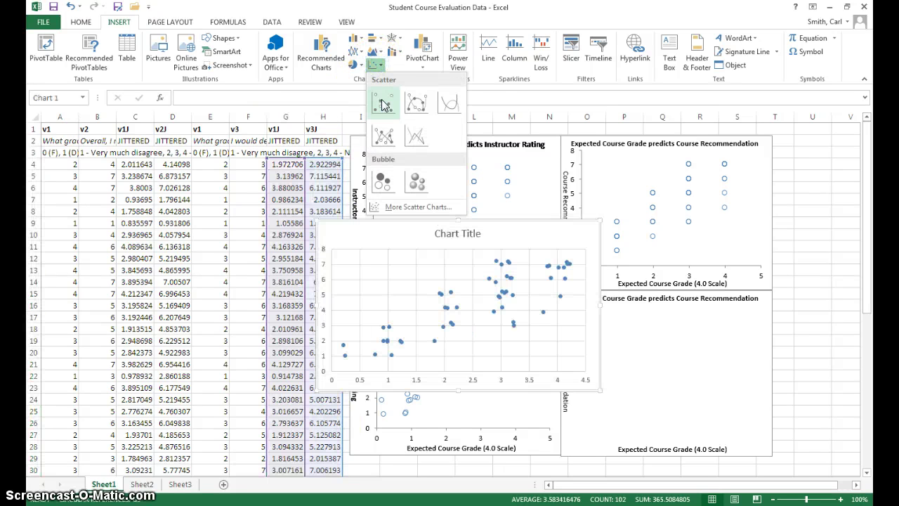
click(383, 103)
Remove the vertical and horizontal gridlines from the new jittered scatter chart after moving it clear of the data columns.
drag(541, 236, 725, 238)
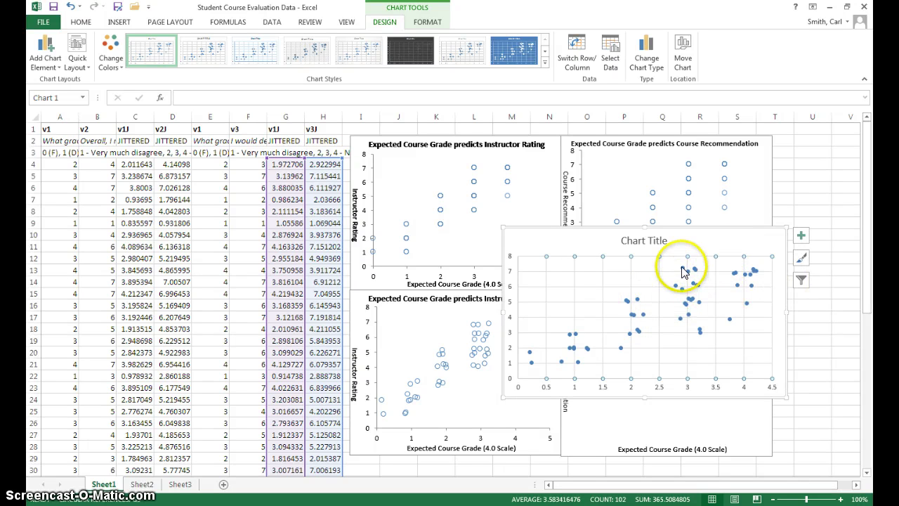
click(648, 260)
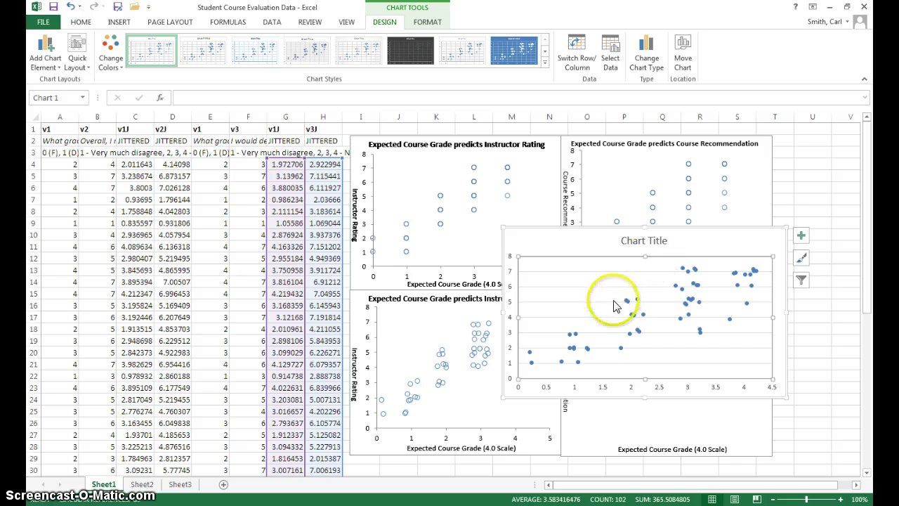
click(652, 286)
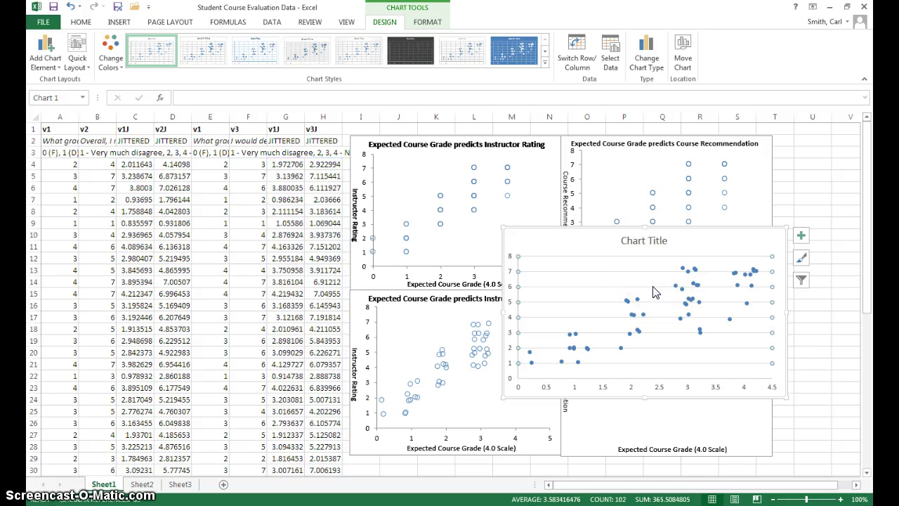
key(Delete)
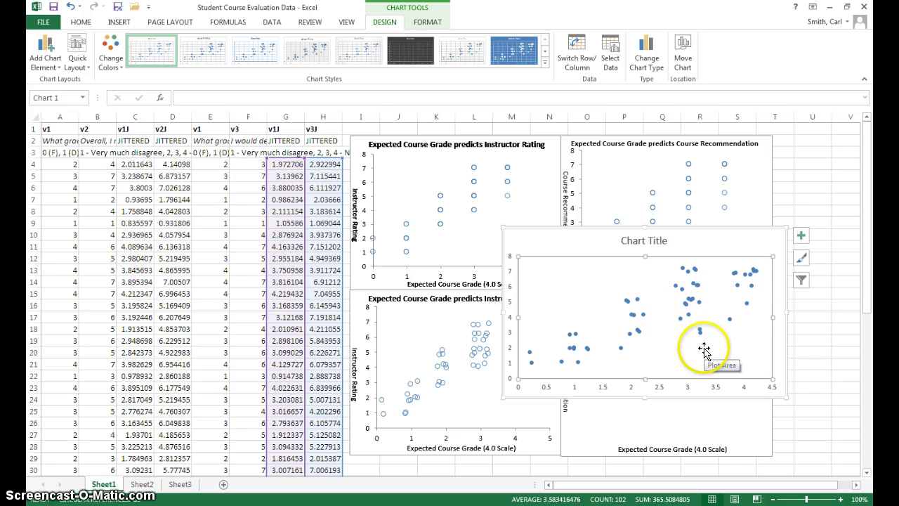
Copy the jittered scatter chart into the empty Expected Course Grade predicts Course Recommendation chart frame and delete the original.
drag(631, 240, 369, 235)
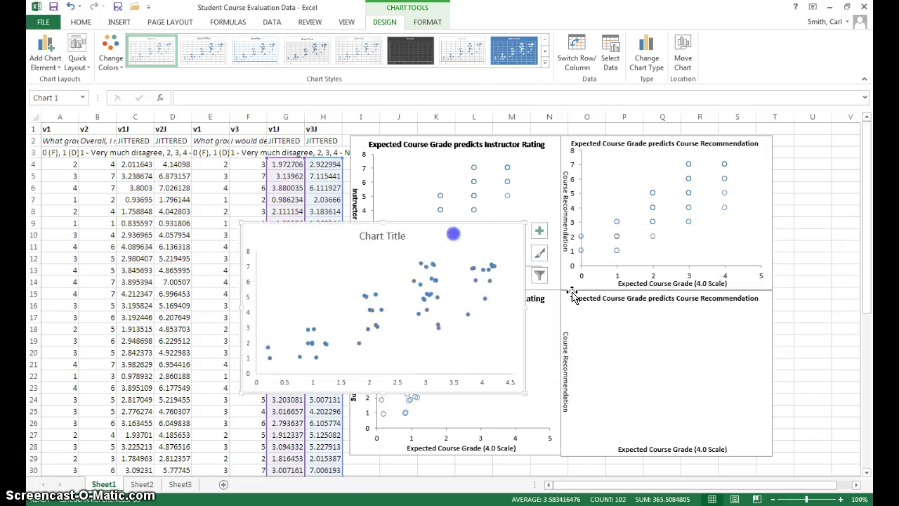
click(618, 345)
key(ctrl+v)
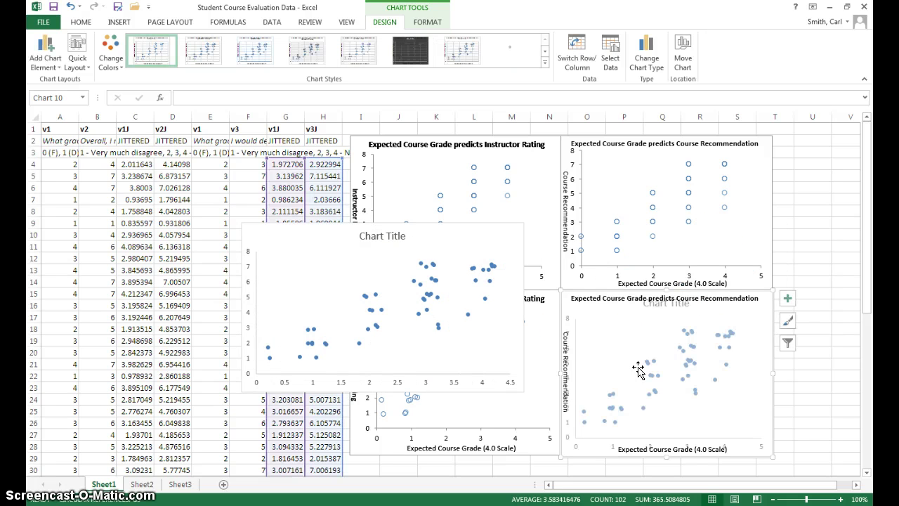
click(429, 265)
click(462, 232)
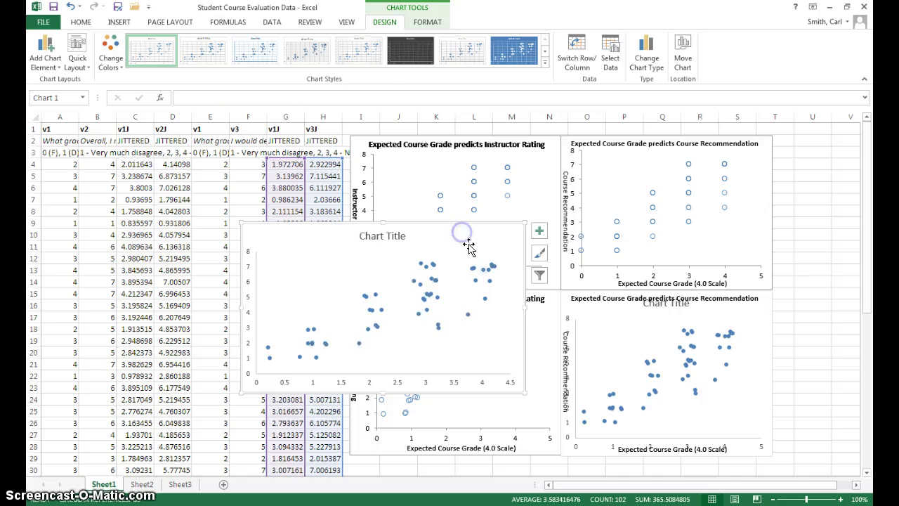
key(Delete)
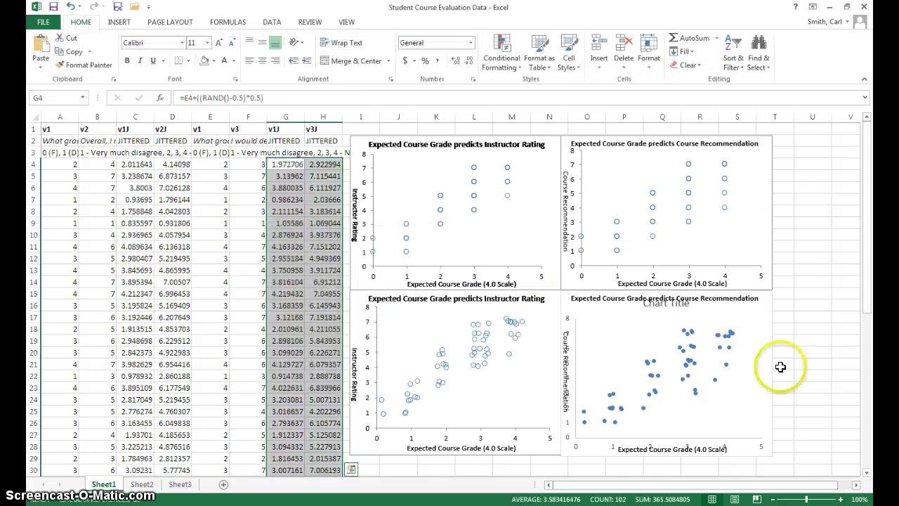
Delete the pasted chart's placeholder title and lower the top edge of its plot area to just below the existing heading.
click(675, 312)
key(Delete)
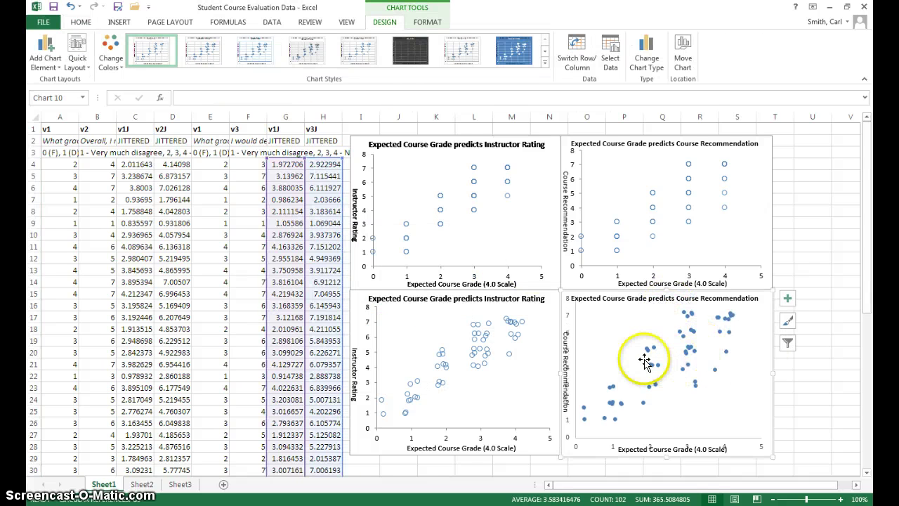
click(577, 331)
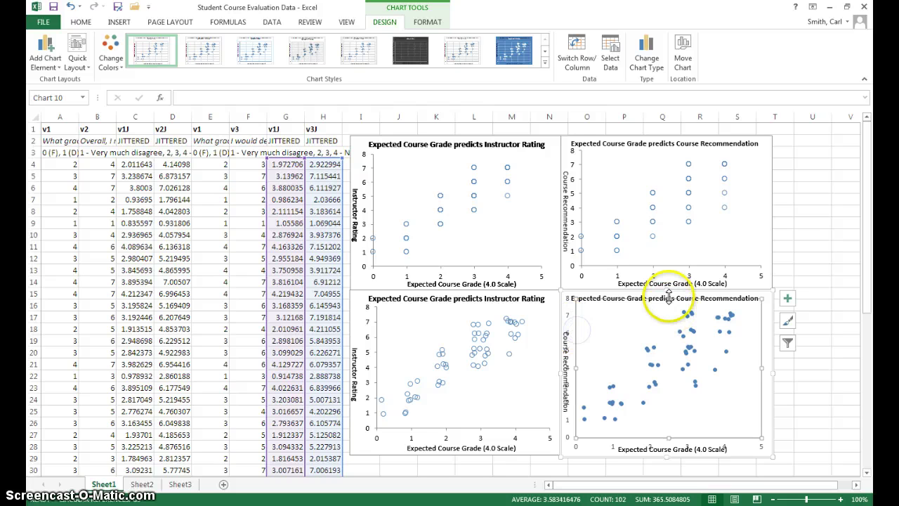
drag(667, 306, 668, 311)
click(697, 353)
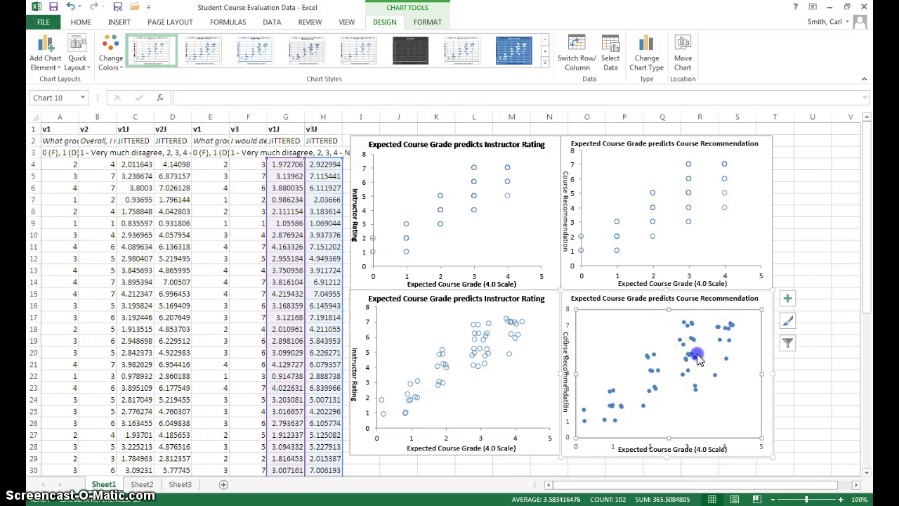
click(788, 302)
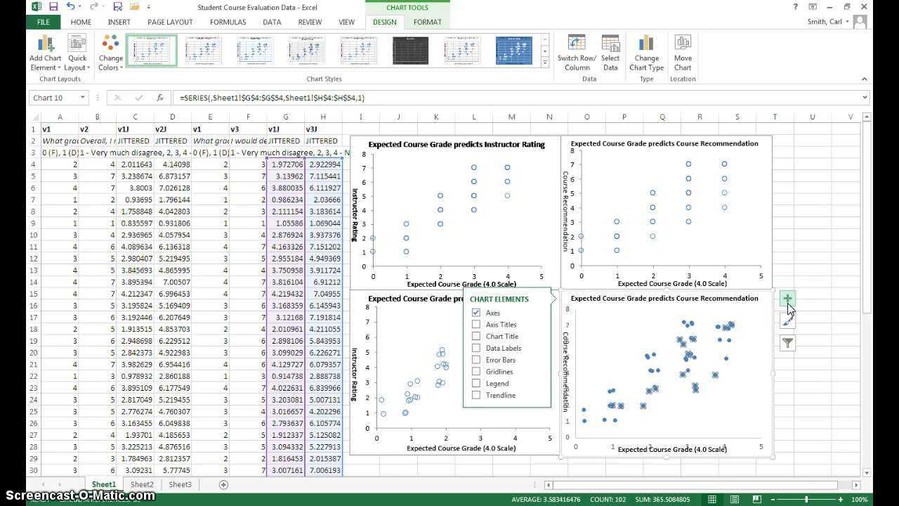
click(788, 320)
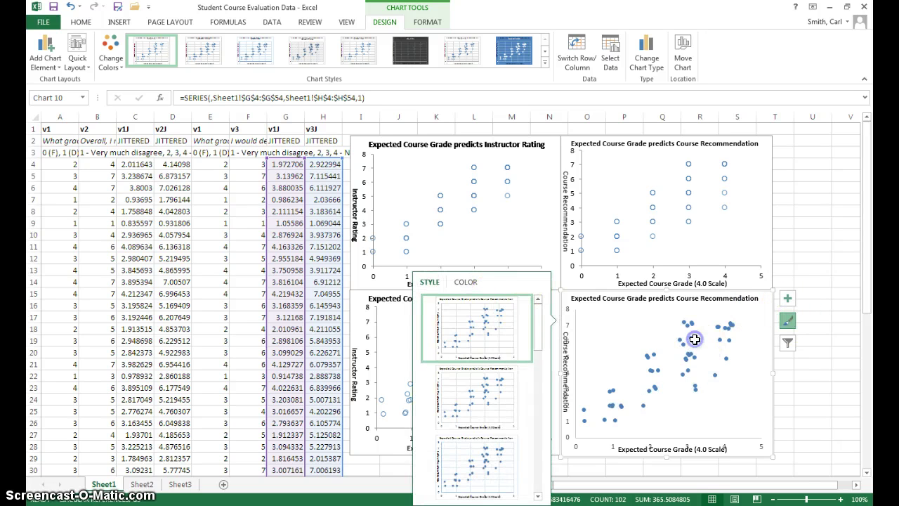
Raise the bottom edge of the jittered Course Recommendation plot area to clear the Expected Course Grade label, and select cell G4.
click(717, 417)
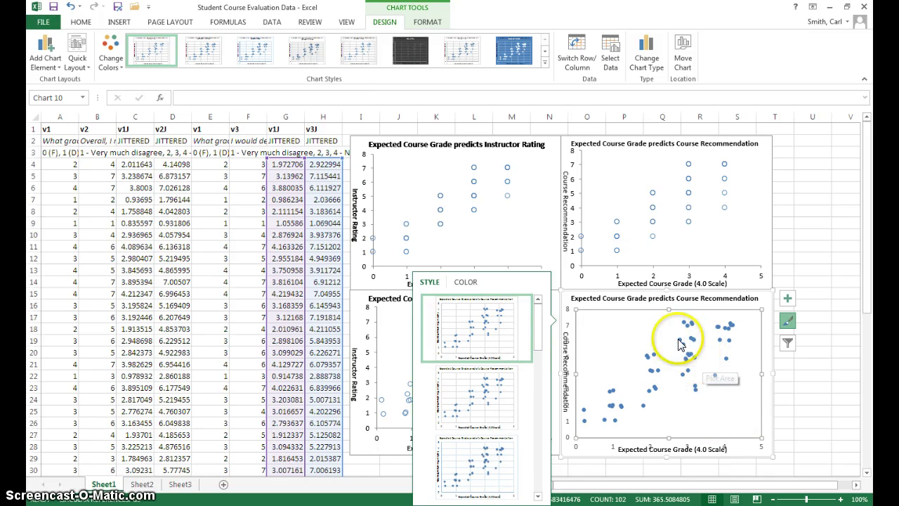
click(670, 437)
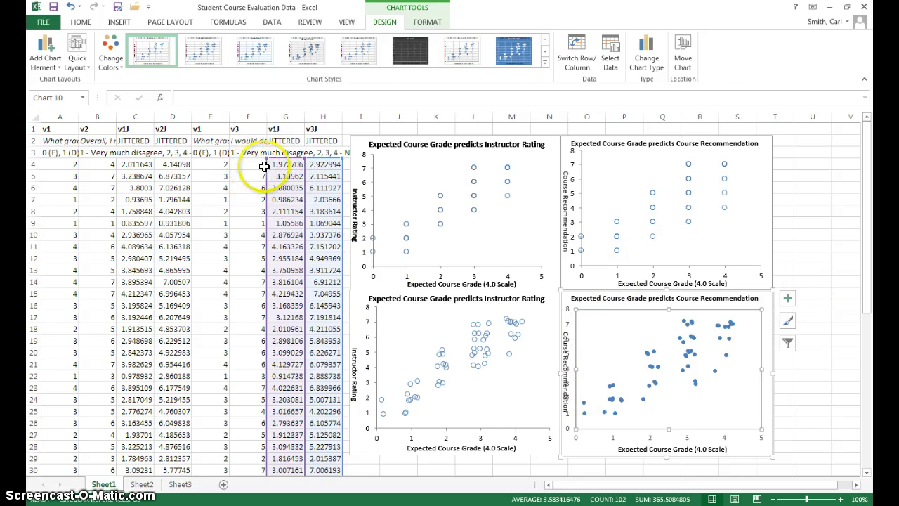
click(294, 165)
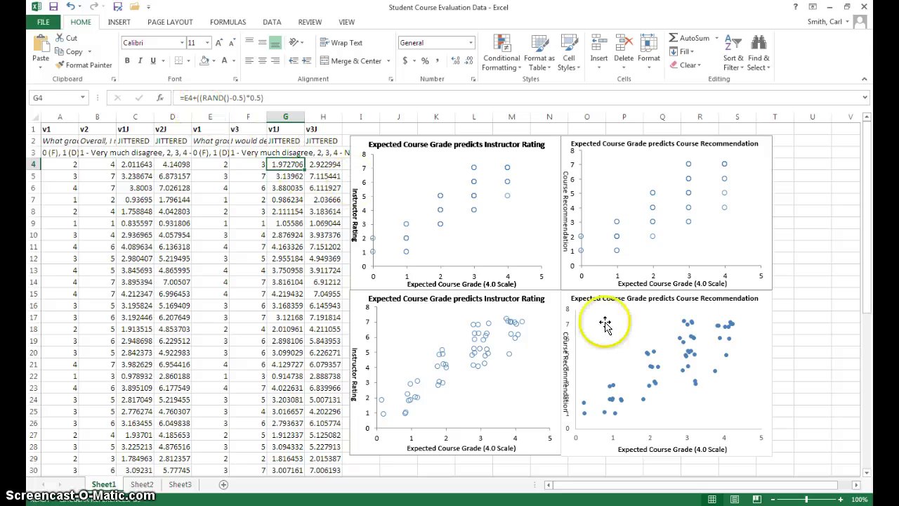